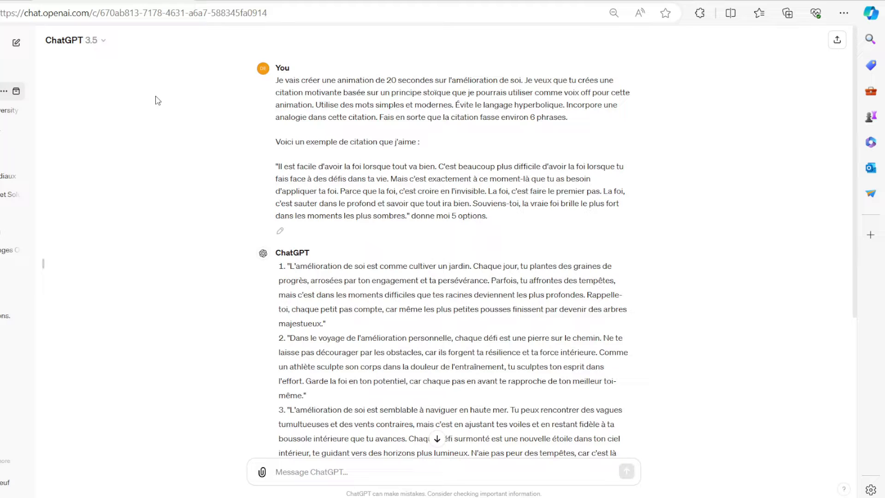
Review the ChatGPT prompt's stoic-principle wording, its example quote about faith and the request for five options.
left_click_drag(381, 92, 482, 98)
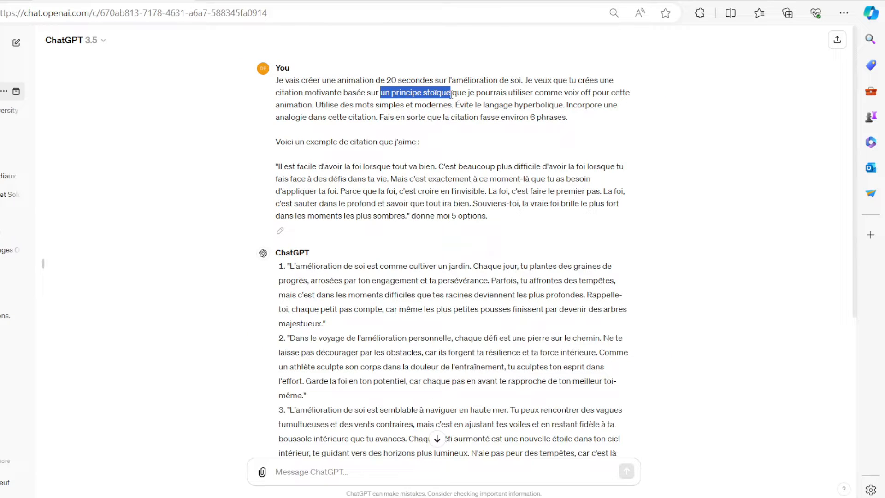
left_click(451, 94)
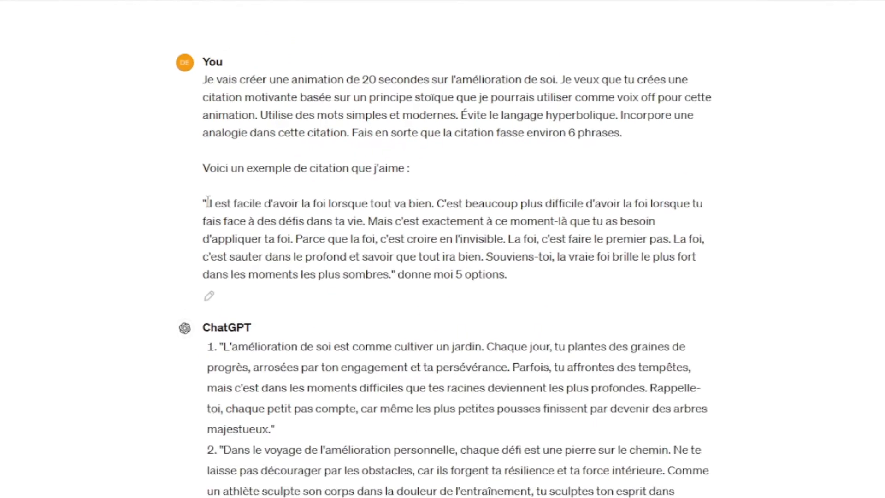
left_click_drag(279, 166, 412, 190)
left_click_drag(396, 246, 512, 289)
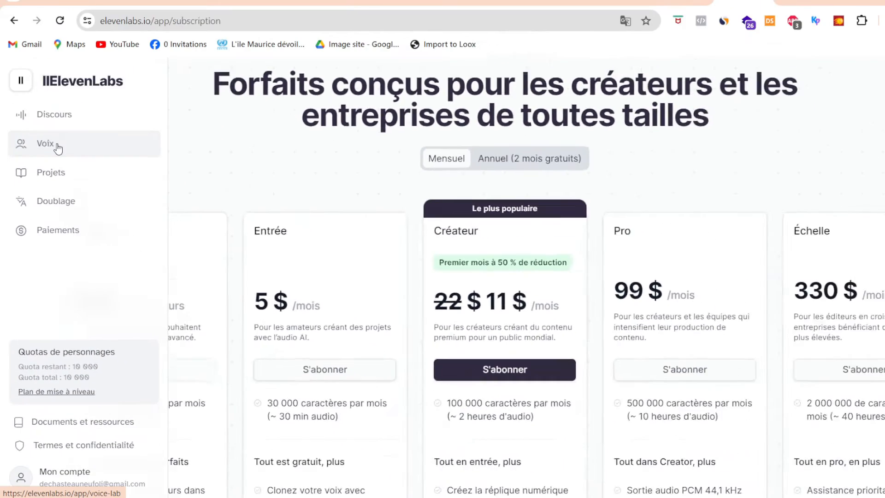
Switch to ElevenLabs and browse the community voices in the voice library.
left_click(56, 146)
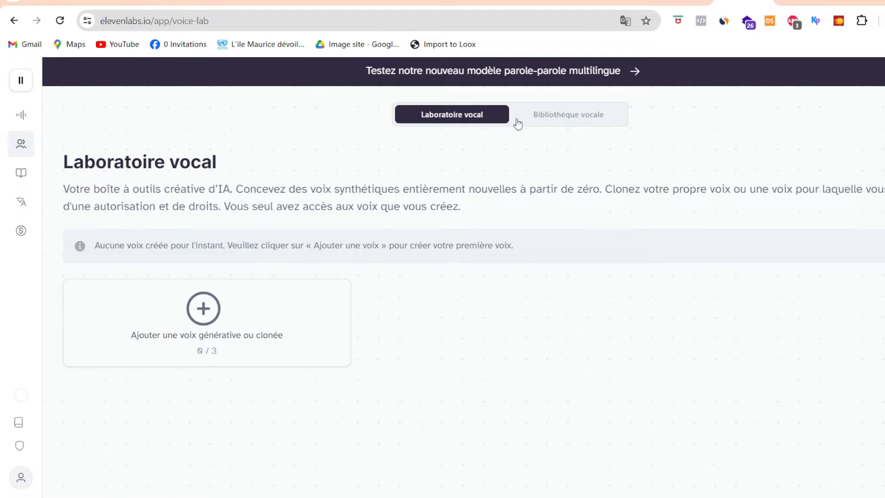
left_click(560, 121)
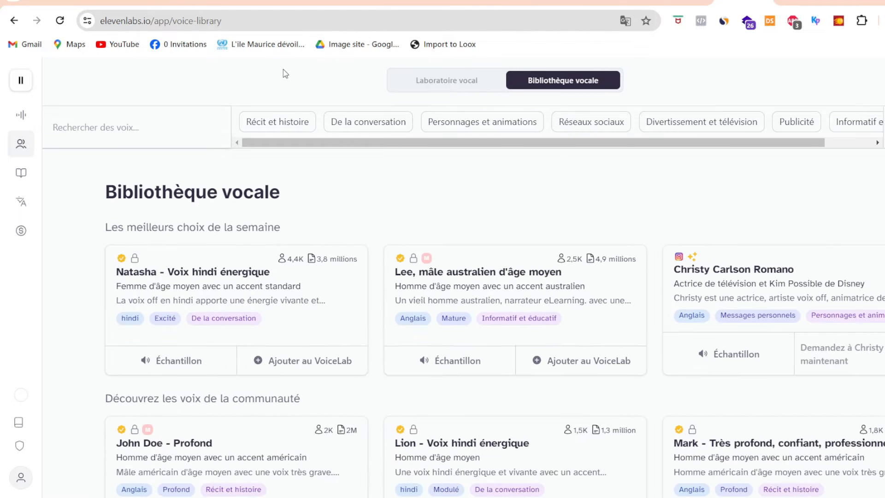
scroll(83, 243, "down", 7)
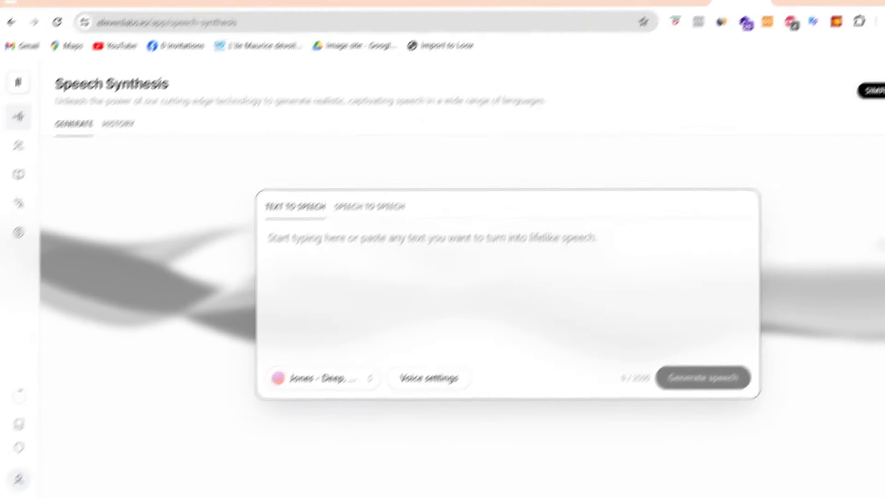
Paste the quote comparing self-improvement to sailing the high seas into Speech Synthesis and generate speech with the Jones - Deep voice.
type("L'amélioration de soi est semblable à naviguer en haute mer. Tu peux rencontrer des vagues tumultueuses et des vents contraires, mais c'est en ajustant tes voiles et en restant fidèle à ta boussole intérieure que tu avances. Chaque défi surmonté est une nouvelle étoile dans ton ciel intérieur, te guidant vers des horizons plus lumineux. N'aie pas peur des tempêtes, car c'est là que se révèle ta véritable force.")
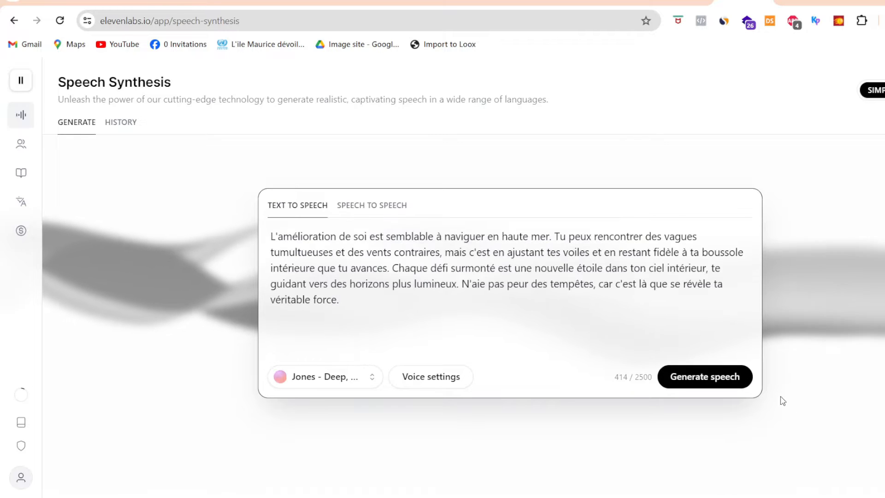
left_click(733, 382)
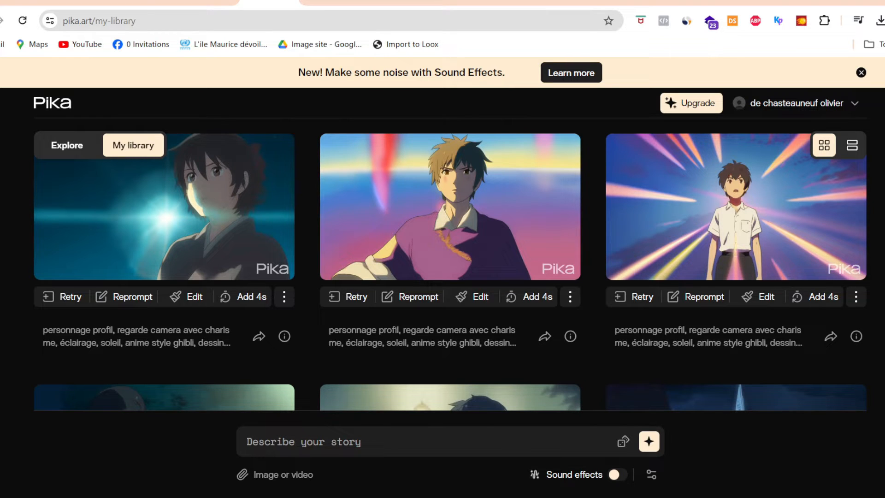
Switch to Pika and enter the prompt "un voilier dans une tempête, hautes vagues, éclairage, pluie, ambiance sombre, anime style ghibli, dessiné à la main".
type("un voilier dans une tempête, hautes vagues, éclairage, pluie, ambiance sombre, anime style ghibli, dessiné à la main")
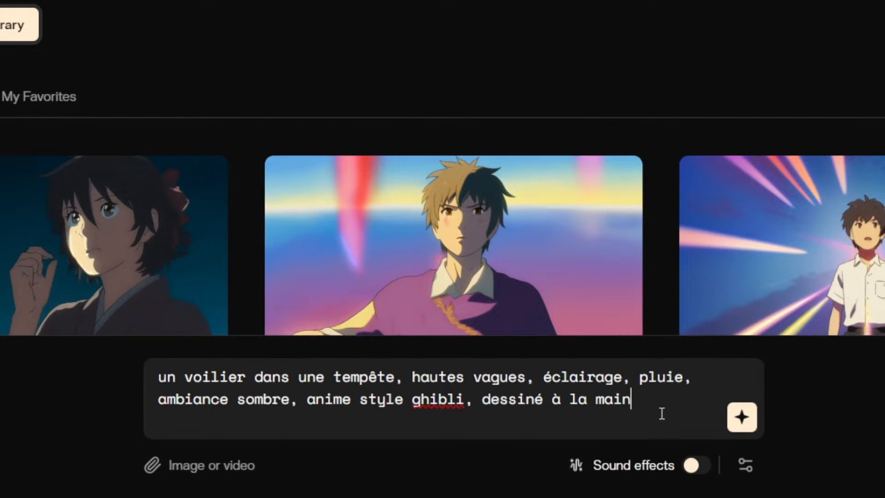
left_click_drag(662, 413, 487, 398)
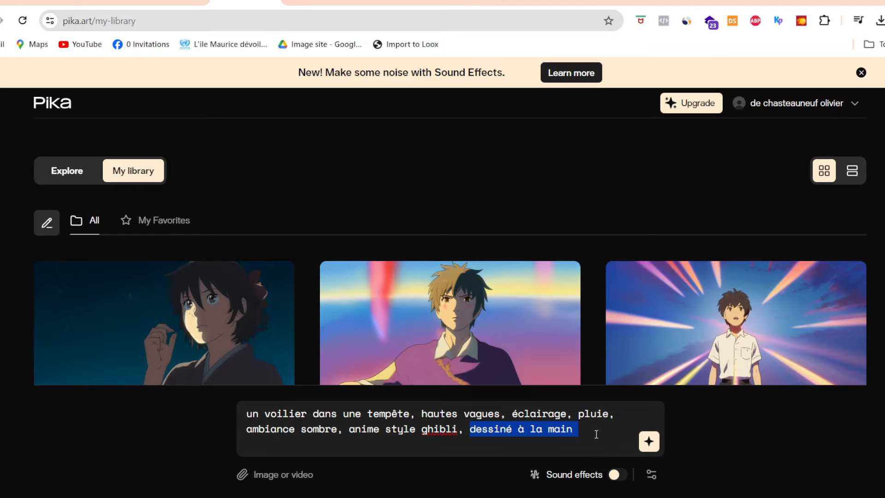
Configure the video settings to 12 frames per second, camera pan to the left and strength of motion 4.
left_click(652, 475)
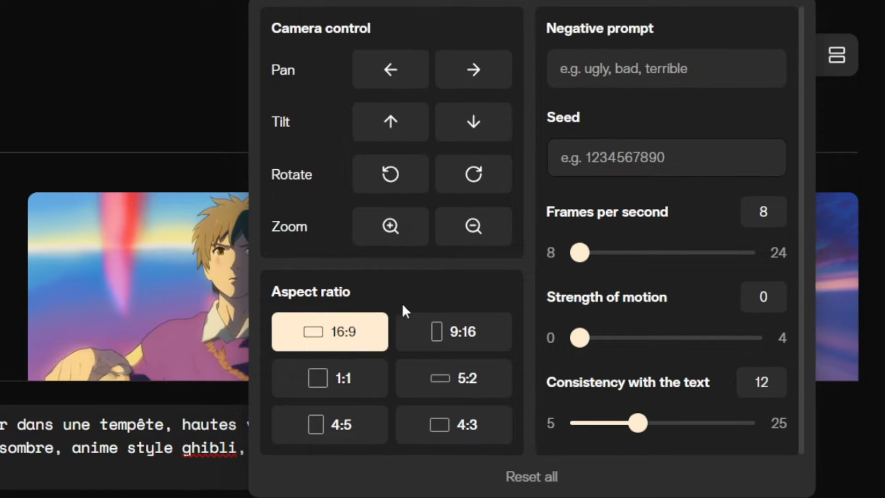
left_click_drag(582, 253, 614, 260)
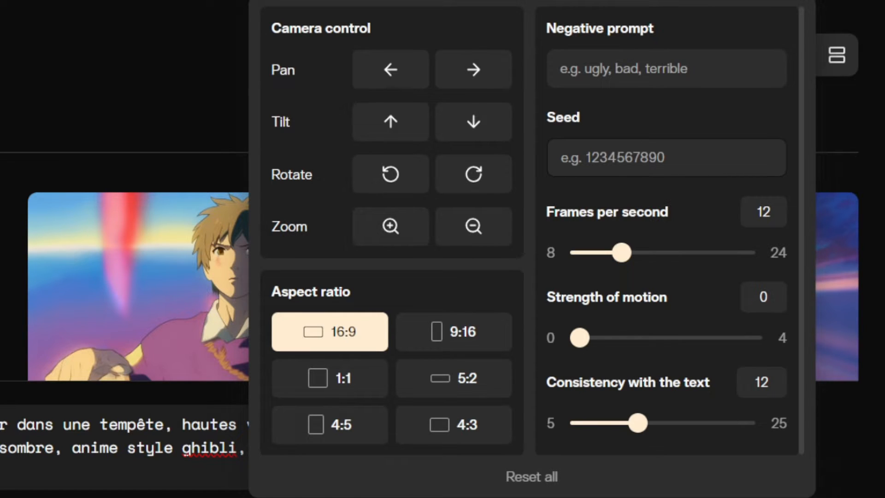
left_click(387, 78)
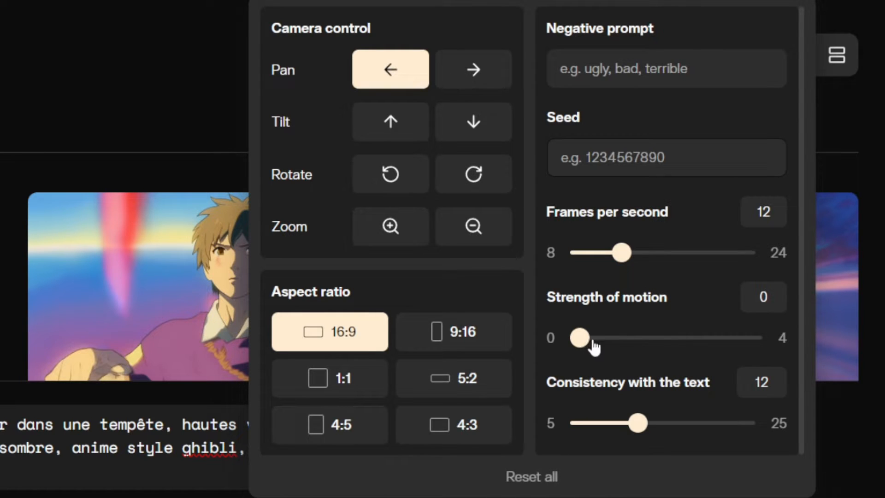
left_click_drag(580, 338, 783, 357)
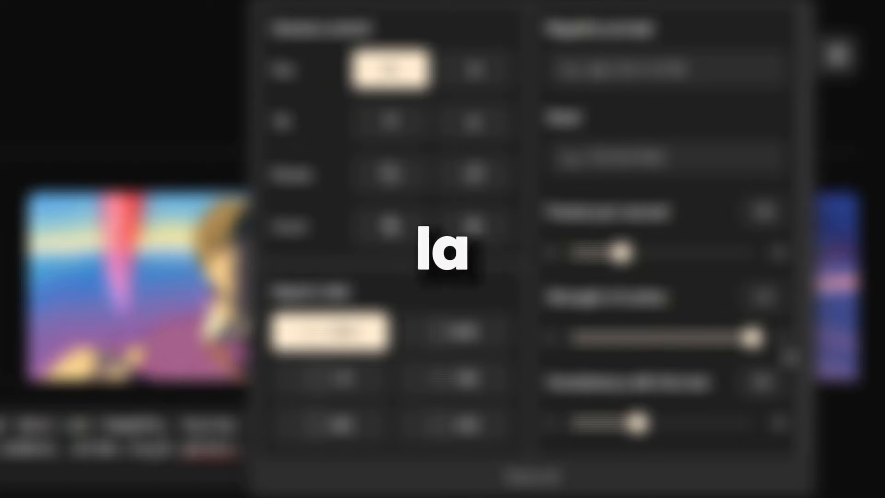
Enter the negative prompt "laid, distorsion, flou, déformation, basse qualité".
left_click(652, 69)
type("laid,")
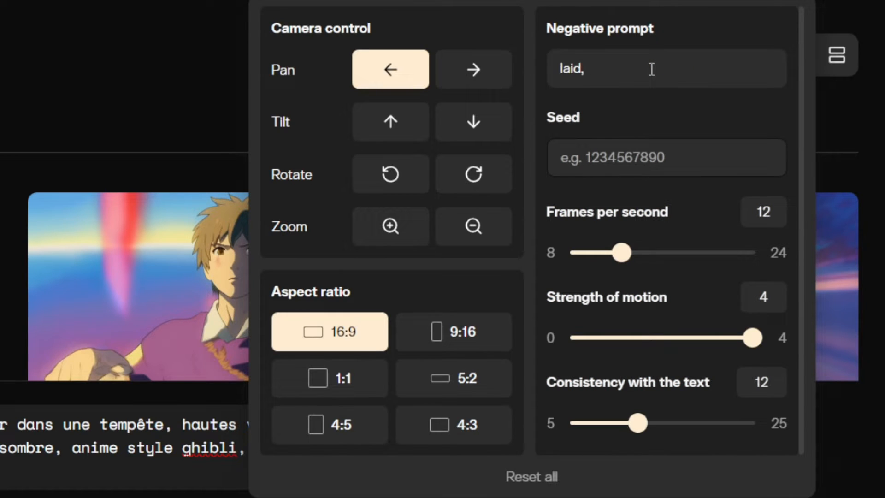
type(" distorsion, flou déformatio")
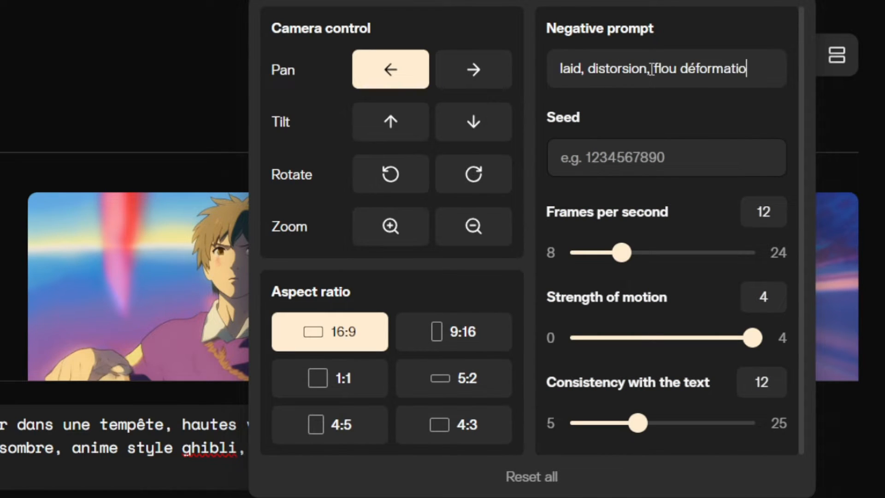
type("n, basse qualité")
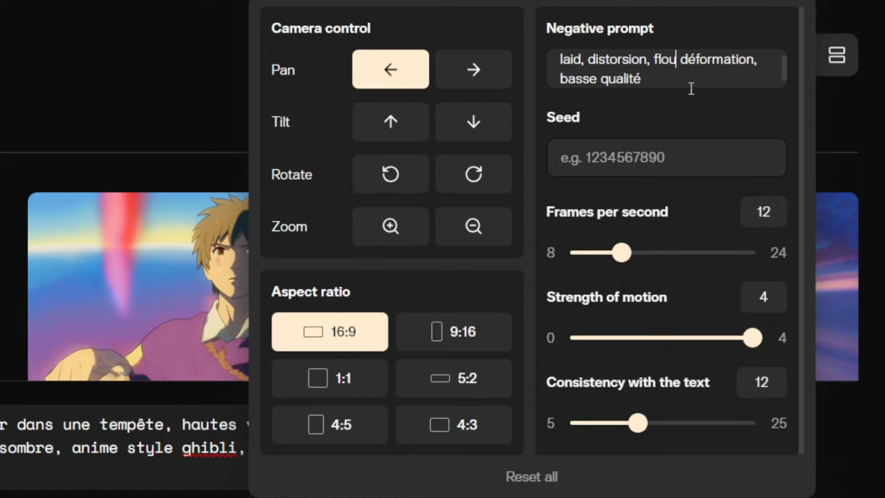
left_click(684, 60)
type(",")
Set the seed to 12345 and generate the sailboat storm video.
left_click(673, 159)
type("12")
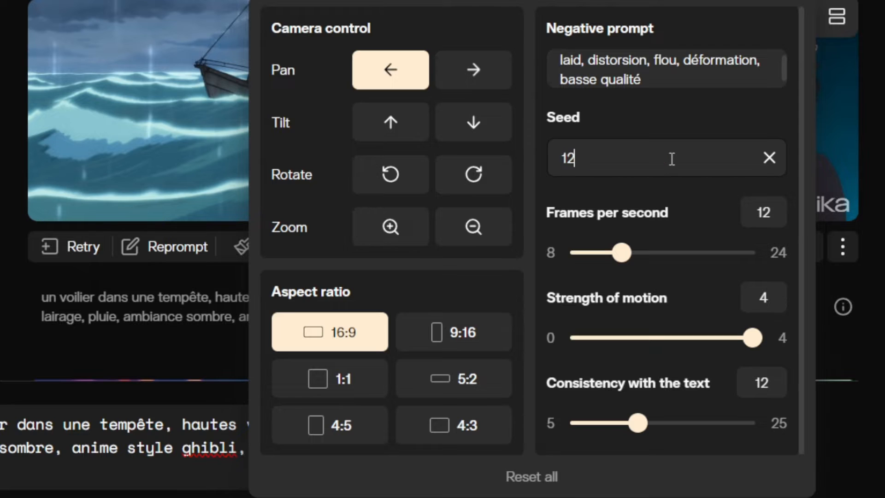
type("345")
left_click(576, 497)
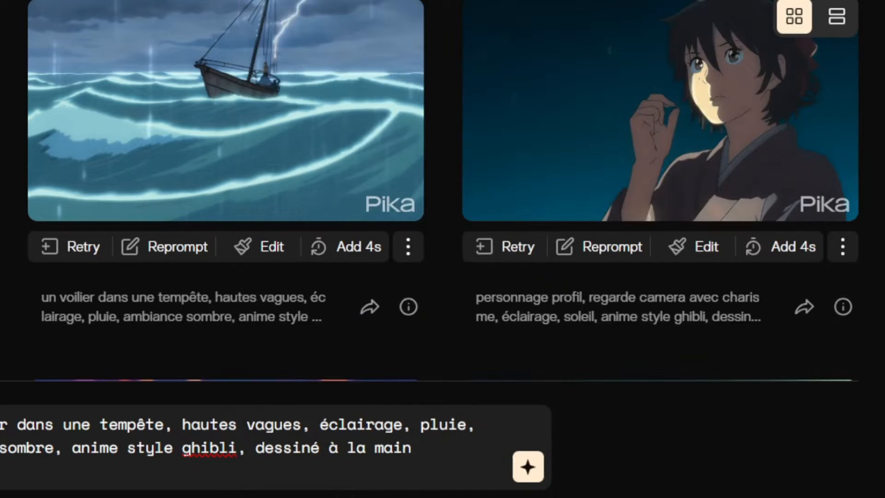
left_click(529, 476)
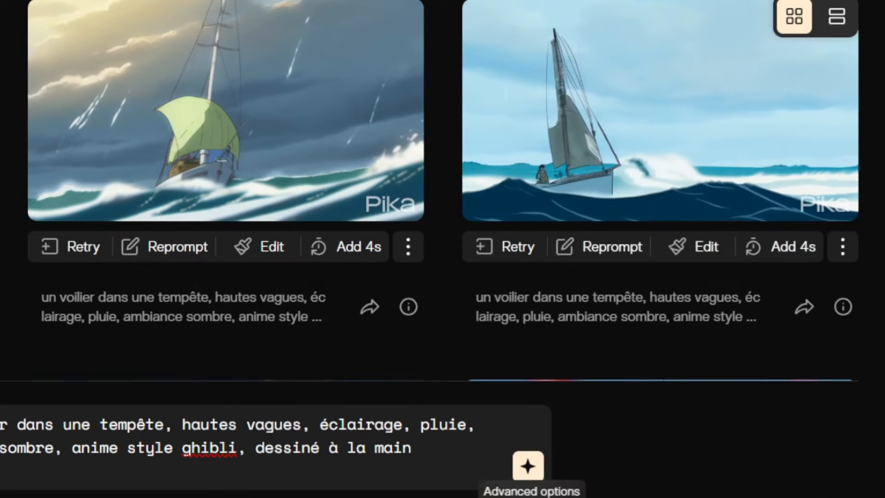
left_click(529, 467)
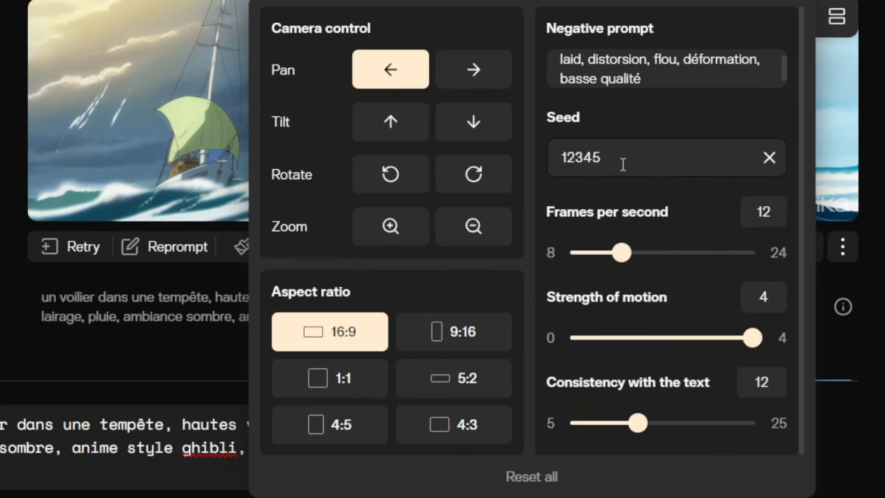
Replace the last two digits of the seed with 67.
key("BackSpace")
key("BackSpace")
type("67")
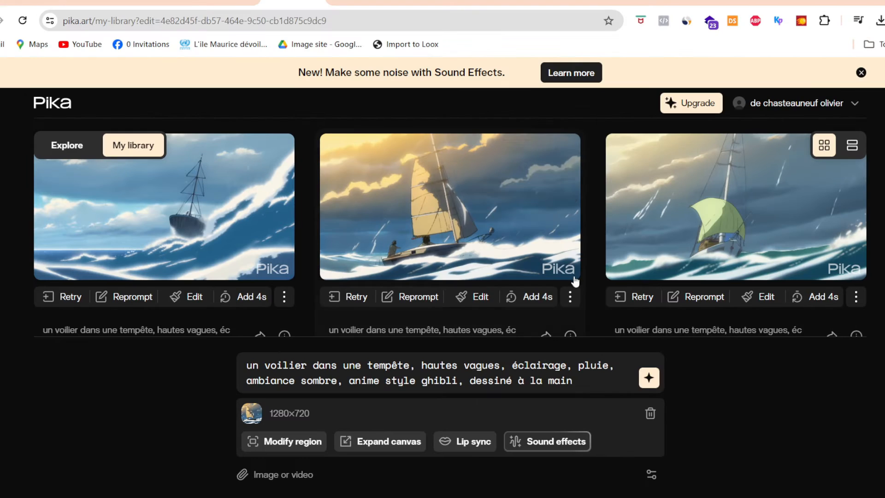
Preview the clip of the yellow-sailed boat in the enlarged player and close it.
left_click(569, 270)
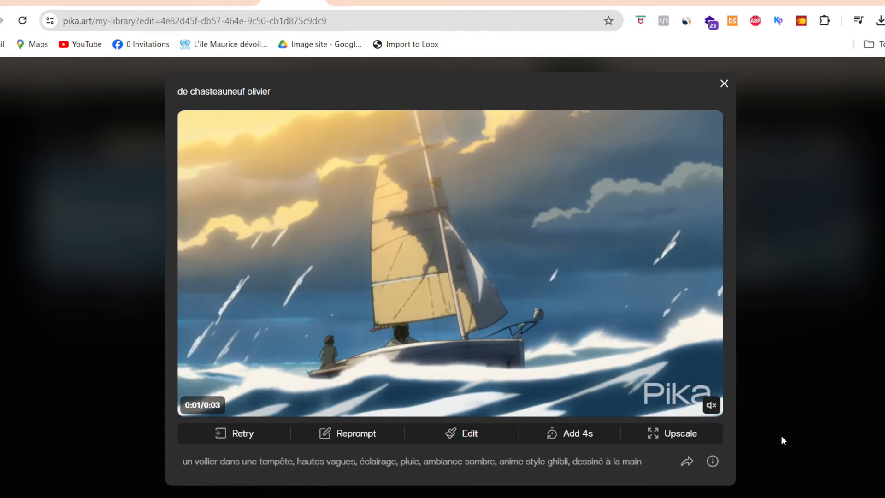
left_click(752, 413)
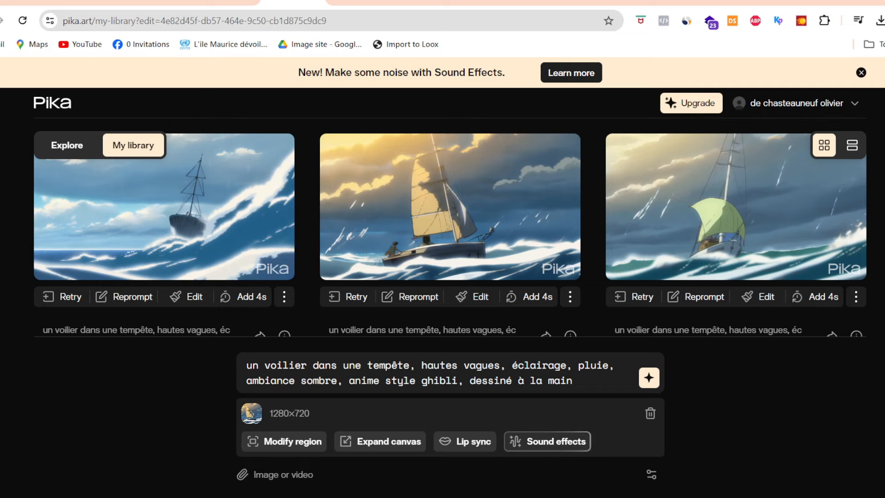
Edit the seed for the attached sailboat clip and generate new versions of it.
left_click(652, 474)
left_click(706, 251)
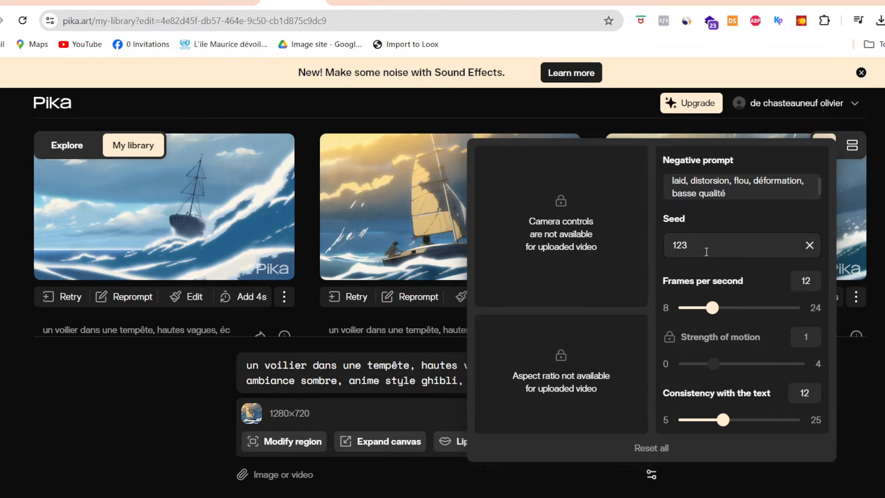
left_click(678, 470)
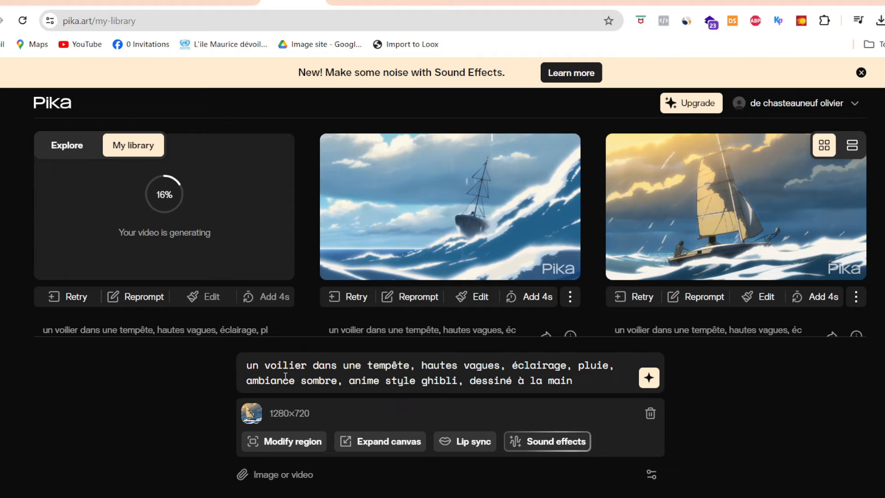
left_click(651, 474)
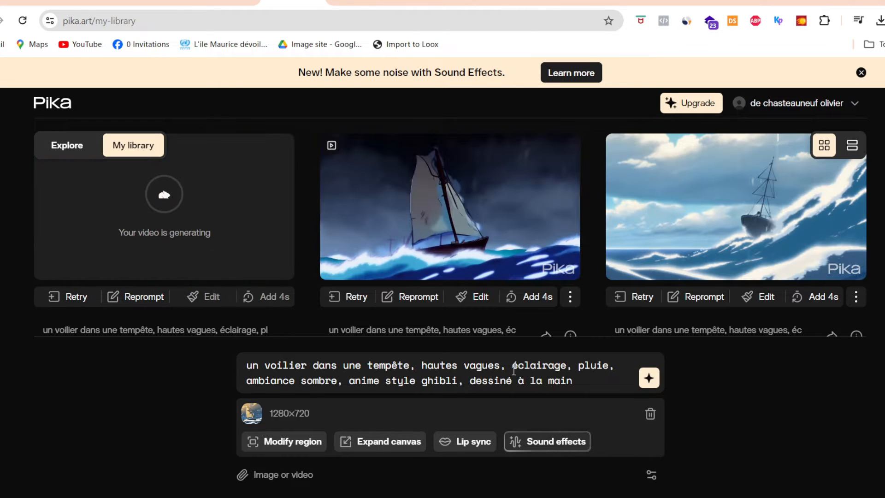
Remove "éclairage" from the prompt, add "orage" after "pluie" and generate the sailboat video.
left_click_drag(512, 365, 578, 365)
key("BackSpace")
left_click(547, 363)
type("orage,")
left_click(649, 380)
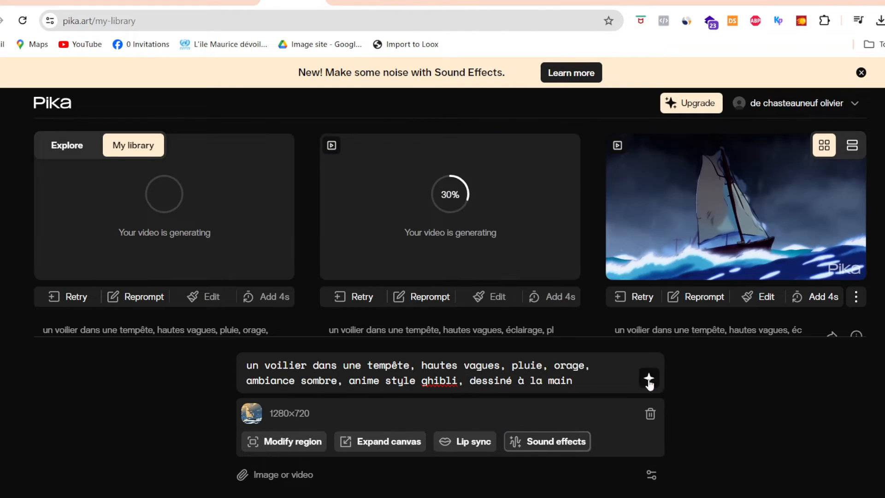
Revisit the generation settings and generate another variation from the same "orage" prompt.
left_click(651, 475)
left_click(652, 475)
left_click(649, 378)
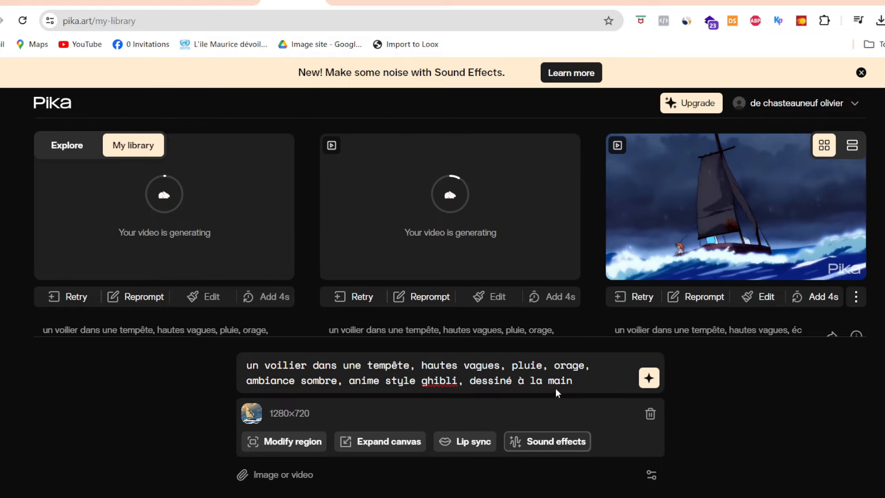
Replace the prompt's sailboat and high-waves description with "personnage homme," and generate the video.
left_click_drag(506, 366, 230, 369)
type("personnage homme,")
left_click(650, 378)
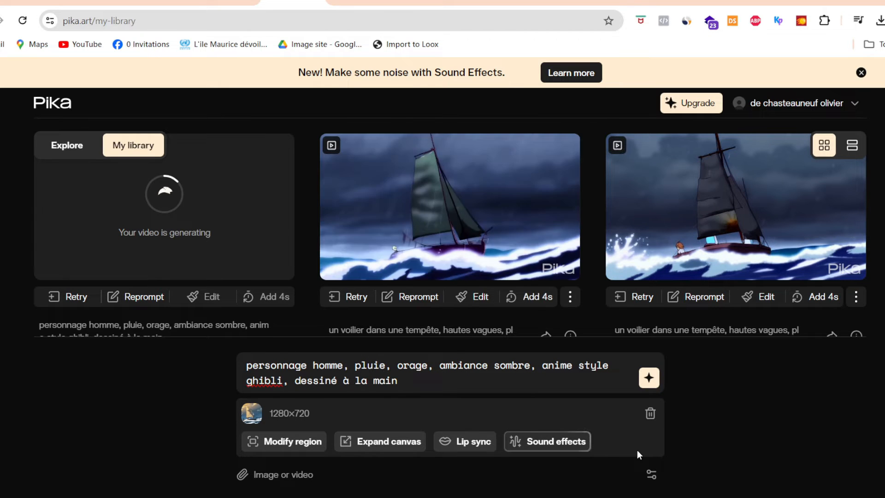
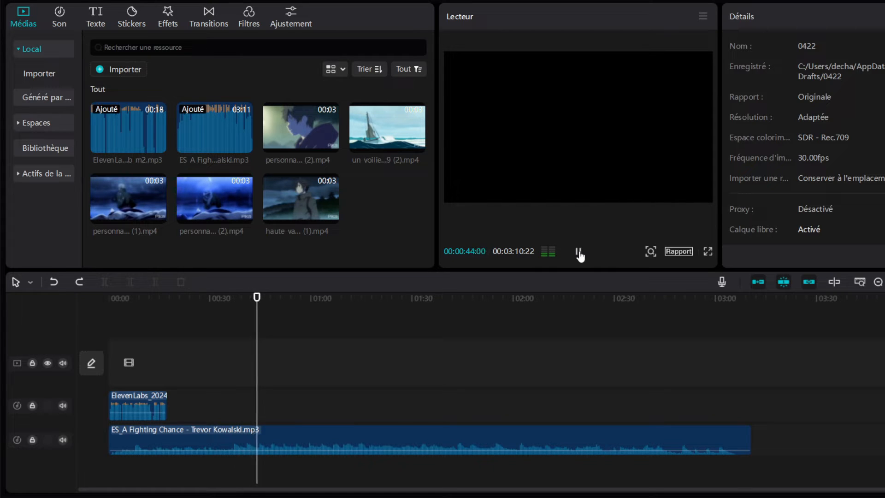
Listen through the music track and move the voice-over clip so it starts at about 23 seconds.
left_click(579, 252)
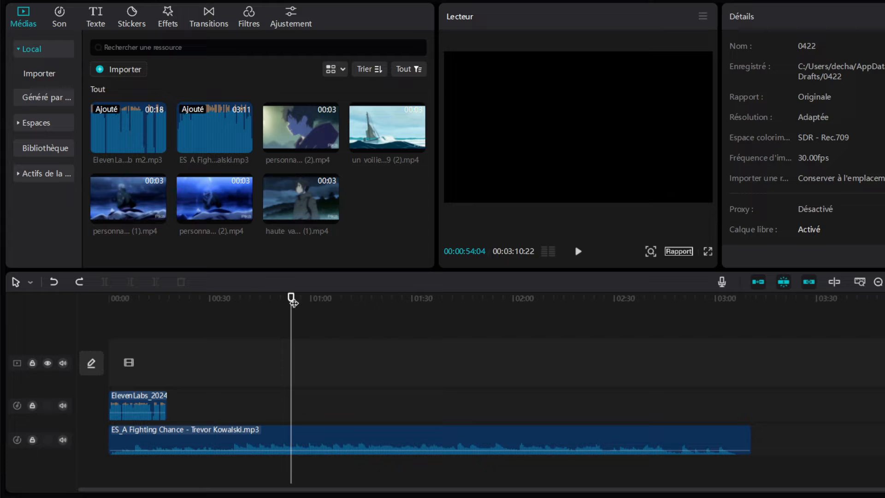
left_click_drag(294, 303, 228, 312)
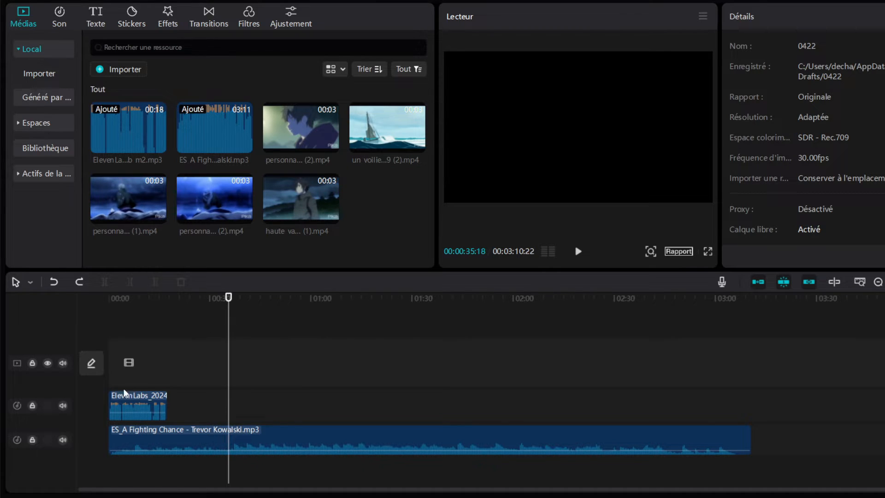
mouse_move(132, 400)
left_mouse_down()
mouse_move(200, 407)
mouse_move(136, 400)
left_mouse_up()
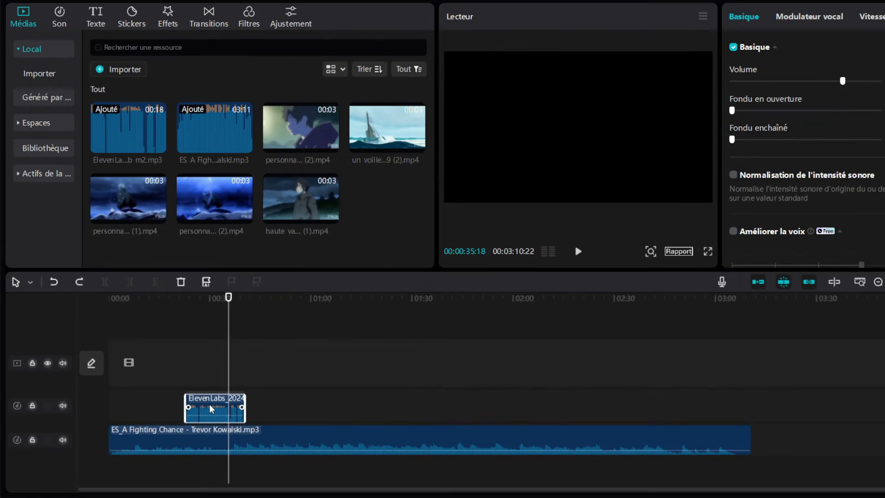
left_click_drag(211, 283, 213, 286)
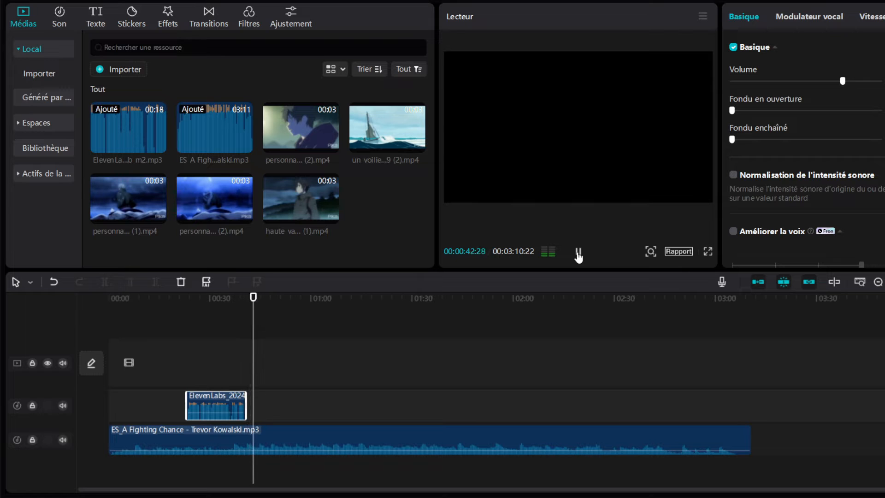
left_click(578, 253)
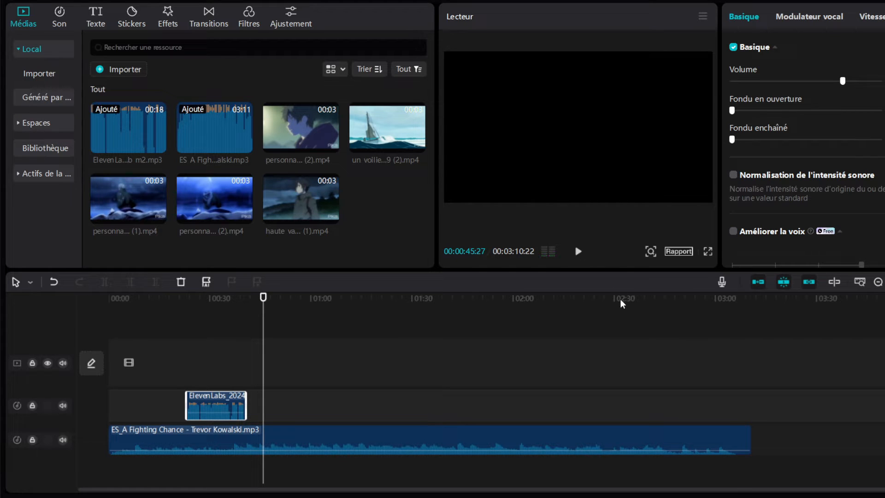
Split the music at the voice-over's start and end, and delete the music segment after the voice-over.
left_click_drag(110, 302, 188, 305)
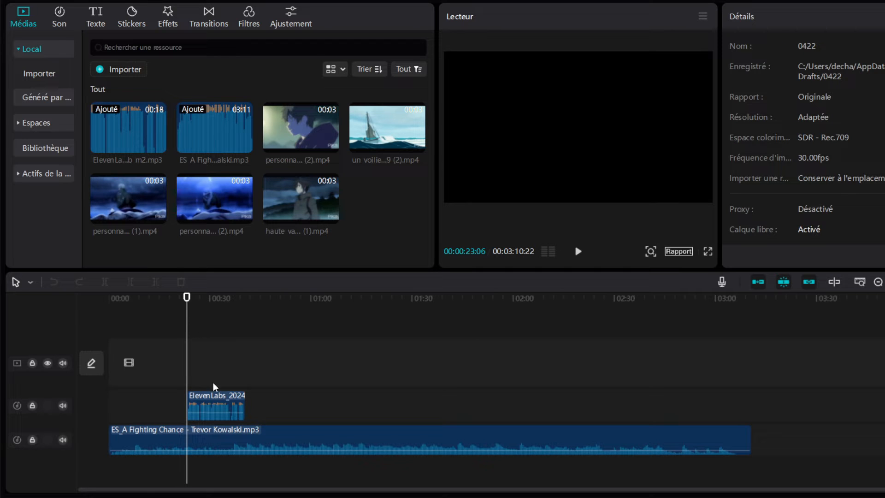
left_click(212, 432)
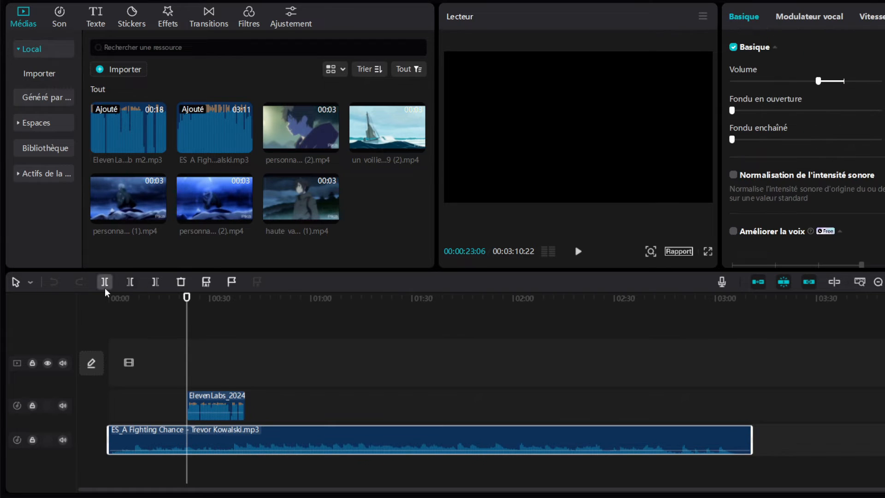
left_click(105, 287)
left_click_drag(188, 299, 238, 300)
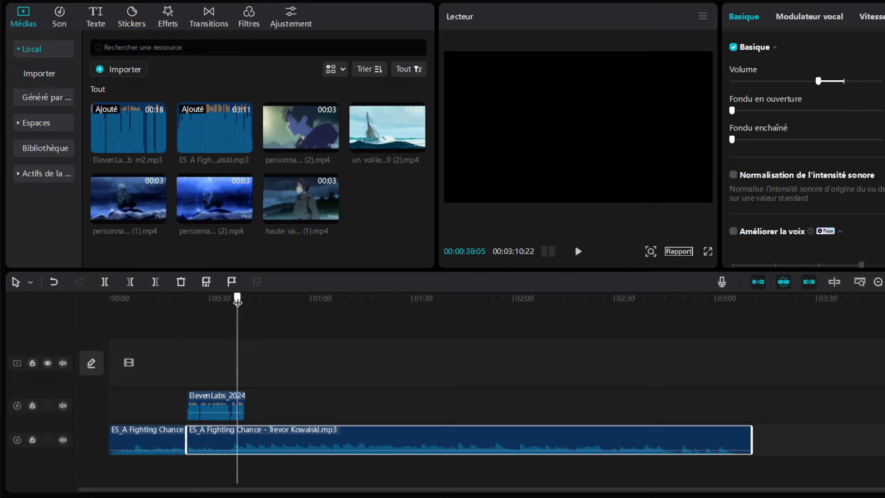
left_click(106, 281)
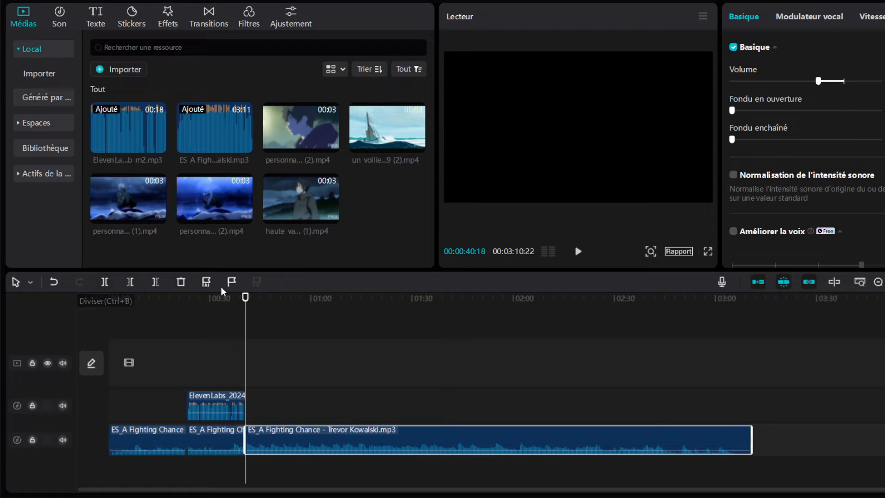
key("Delete")
Delete the music segment before the voice-over and move both remaining audio clips to the start of the timeline.
left_click_drag(248, 302, 151, 299)
left_click(155, 429)
key("Delete")
left_click(209, 397)
left_click(209, 432, "ctrl")
left_click_drag(221, 400, 141, 397)
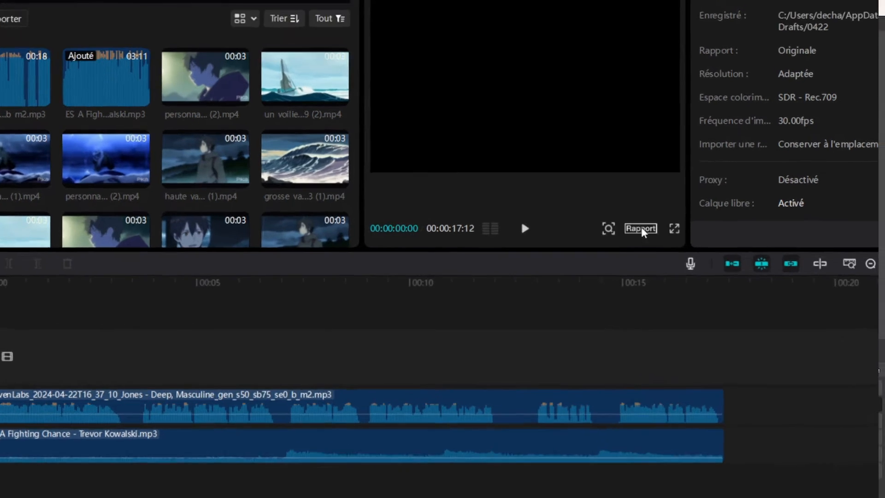
Set the project's aspect ratio to 9:16.
left_click(678, 251)
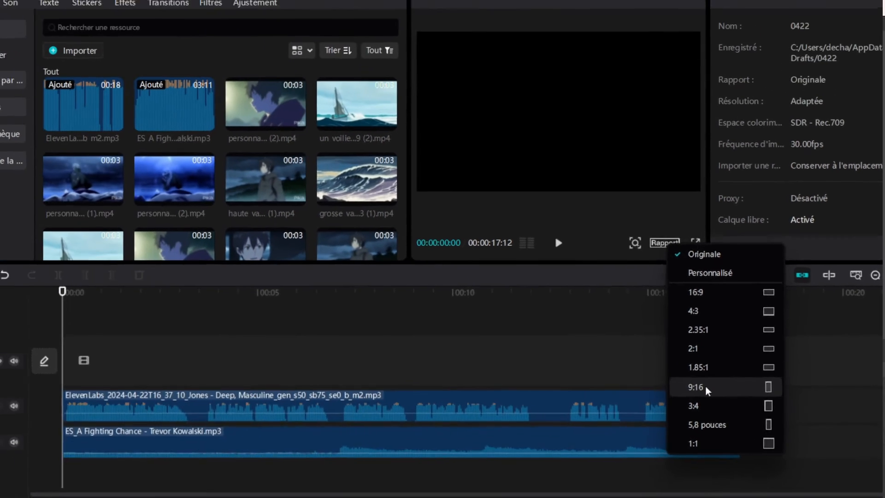
left_click(706, 387)
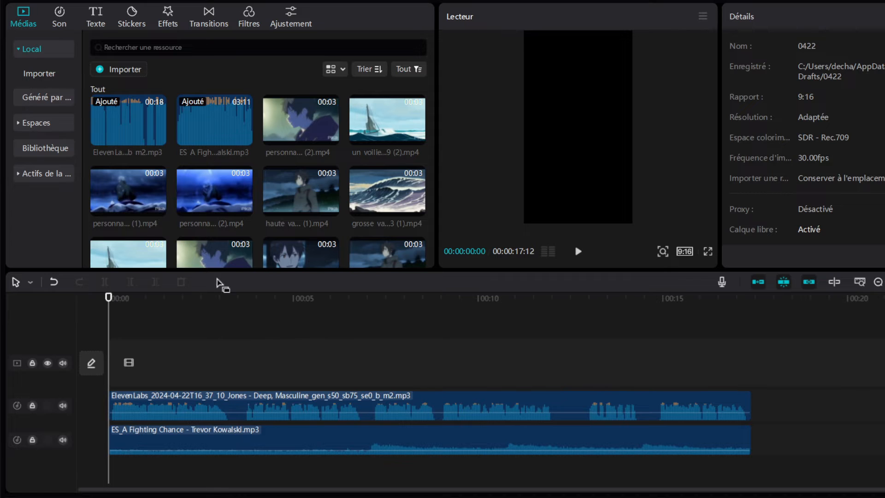
Place the "haute vague" character clip at the start of the timeline and enlarge it to fill the vertical frame.
left_click_drag(311, 182, 106, 367)
left_click_drag(633, 95, 812, 4)
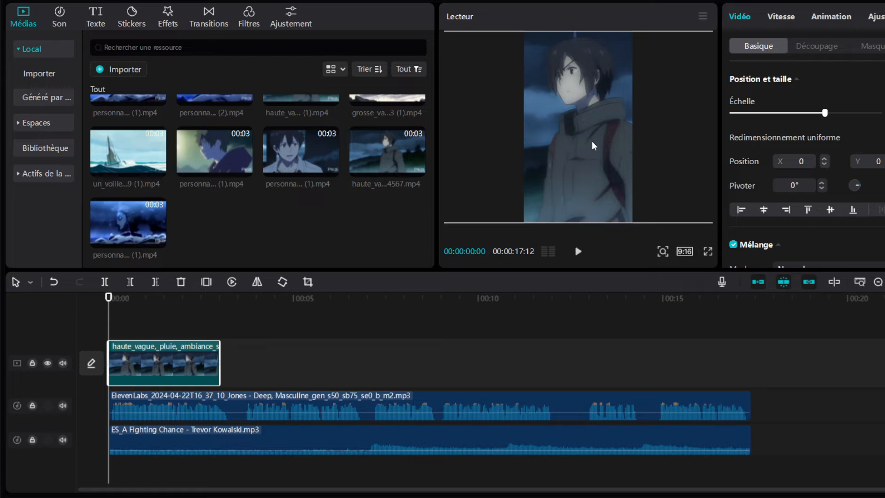
mouse_move(584, 144)
left_mouse_down()
mouse_move(577, 143)
mouse_move(590, 138)
left_mouse_up()
left_click(391, 317)
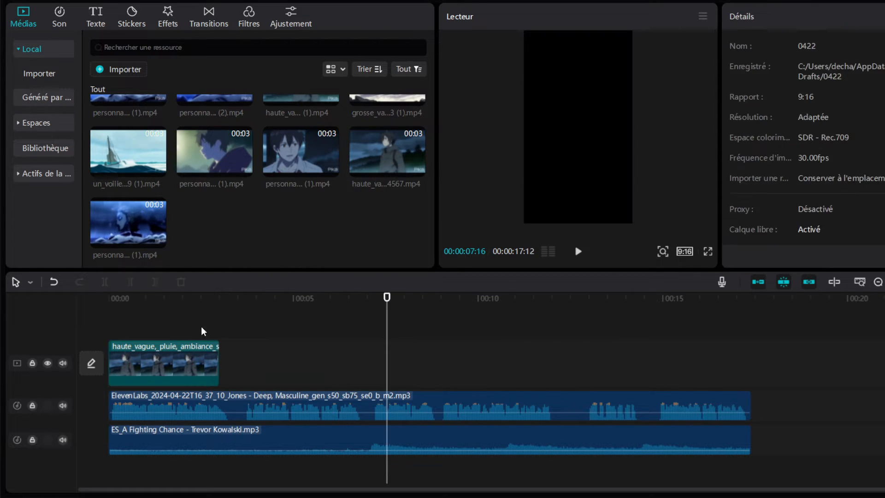
left_click(193, 322)
scroll(138, 161, "up", 2)
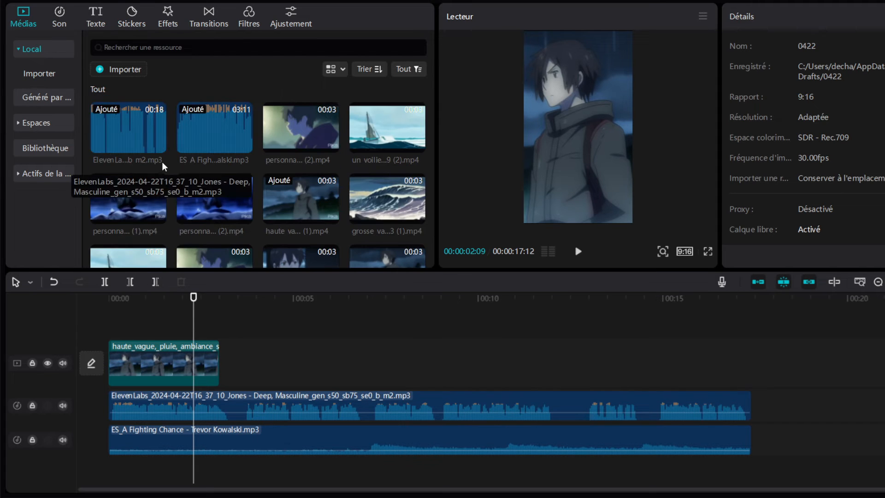
left_click(584, 253)
left_click(582, 253)
Append the sailboat and "grosse vague" clips, and enlarge the sailboat clip with its horizontal position at 1161 so it fills the frame.
left_click_drag(387, 129, 323, 362)
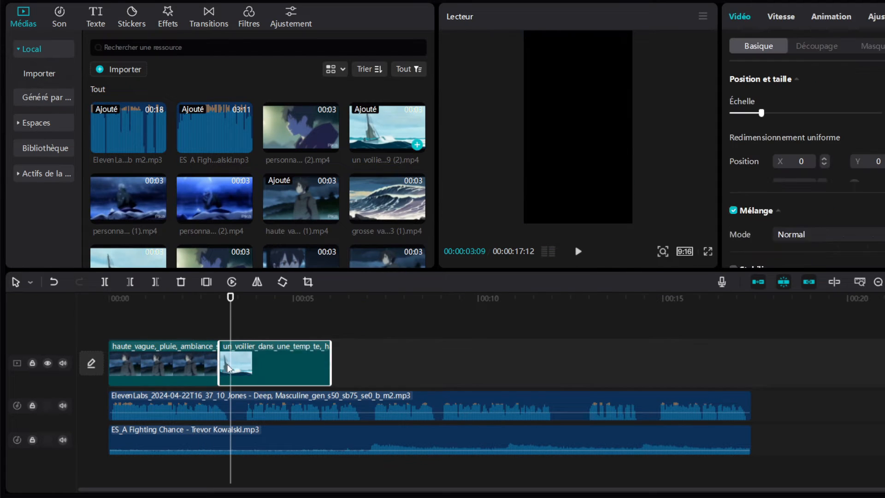
left_click_drag(388, 199, 382, 350)
left_click(617, 115)
left_click_drag(632, 97, 749, 30)
left_click_drag(590, 134, 643, 145)
left_click(577, 256)
left_click(577, 256)
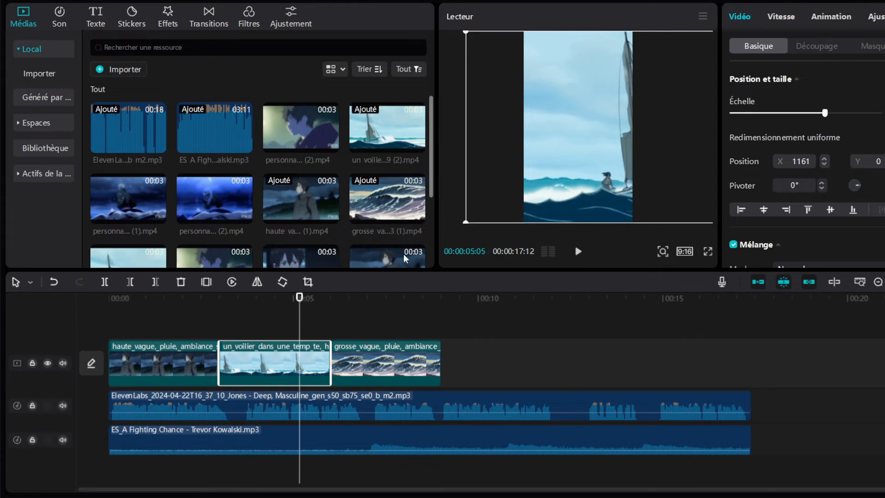
Enlarge the "grosse vague" clip to fill the vertical frame and play the sequence to check it.
left_click(388, 362)
left_click_drag(382, 303, 391, 307)
left_click_drag(632, 97, 760, 49)
left_click(579, 254)
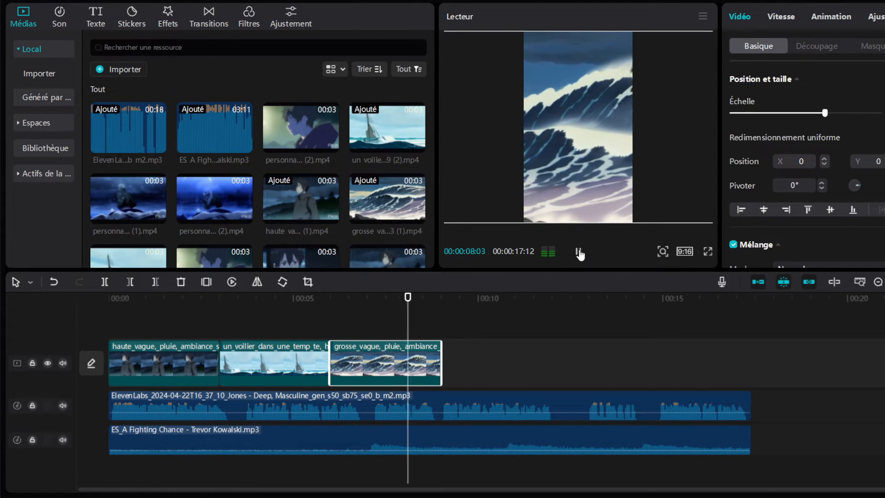
left_click(579, 253)
scroll(331, 214, "down", 3)
left_click(578, 253)
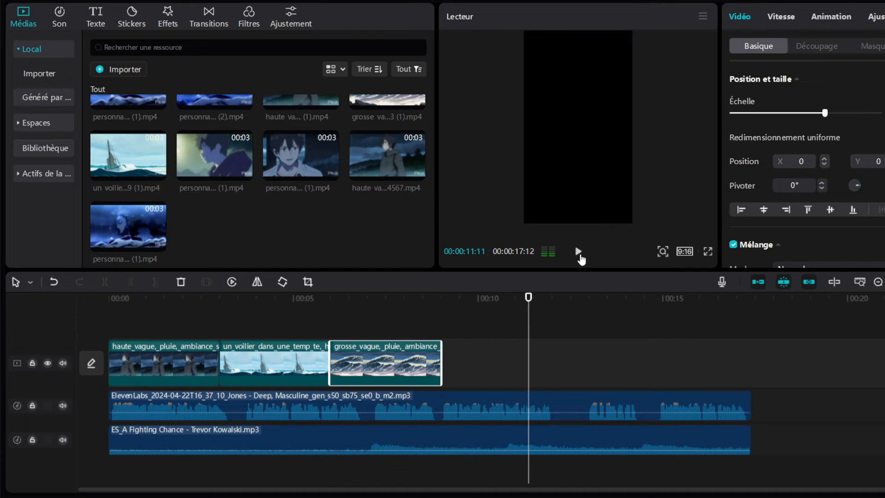
left_click(579, 253)
Look through the media clips and append further "personnage" clips after the wave clip on the timeline.
scroll(166, 181, "up", 1)
scroll(166, 182, "down", 2)
scroll(156, 180, "up", 2)
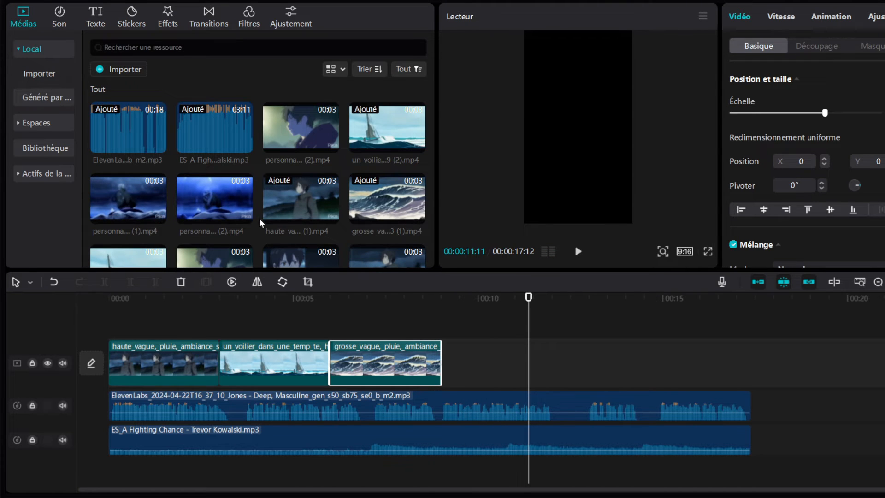
scroll(256, 218, "down", 2)
scroll(184, 203, "up", 2)
left_click_drag(135, 197, 465, 355)
scroll(295, 204, "down", 3)
left_click_drag(128, 222, 581, 362)
left_click_drag(301, 152, 687, 375)
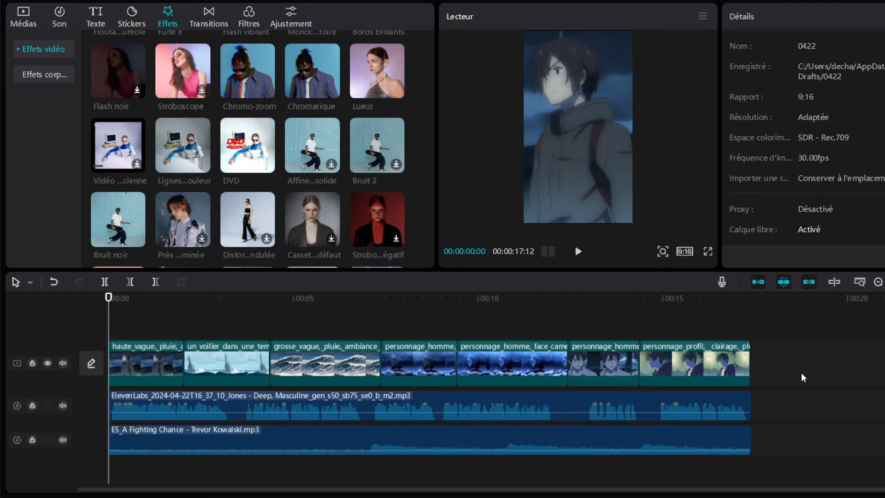
Select all video clips on the timeline and lower their saturation until they are black and white.
left_click_drag(853, 357, 122, 347)
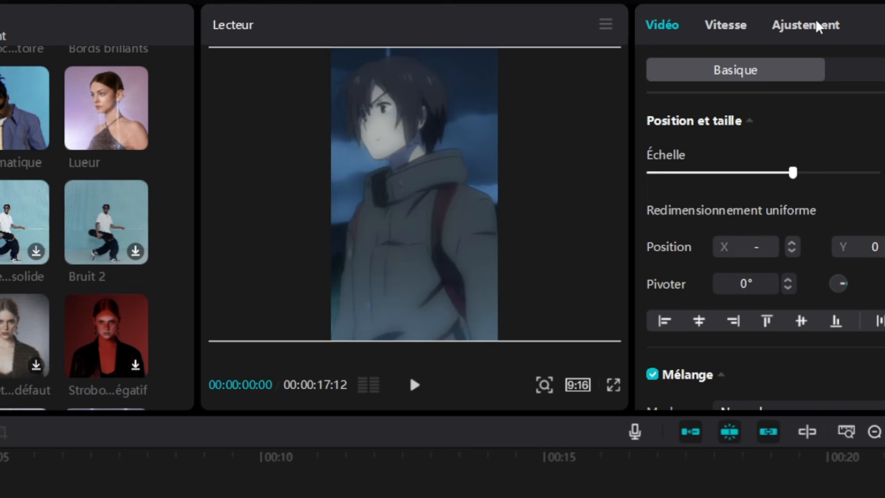
left_click(817, 27)
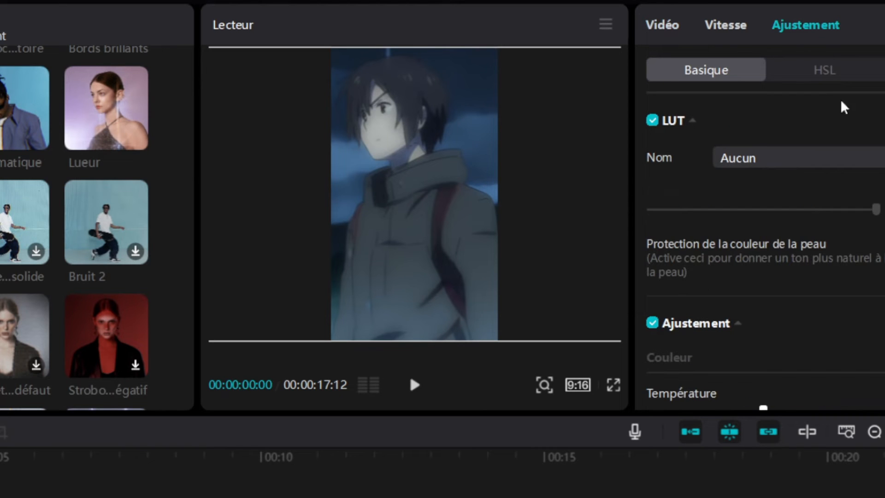
scroll(826, 237, "down", 10)
scroll(826, 229, "up", 8)
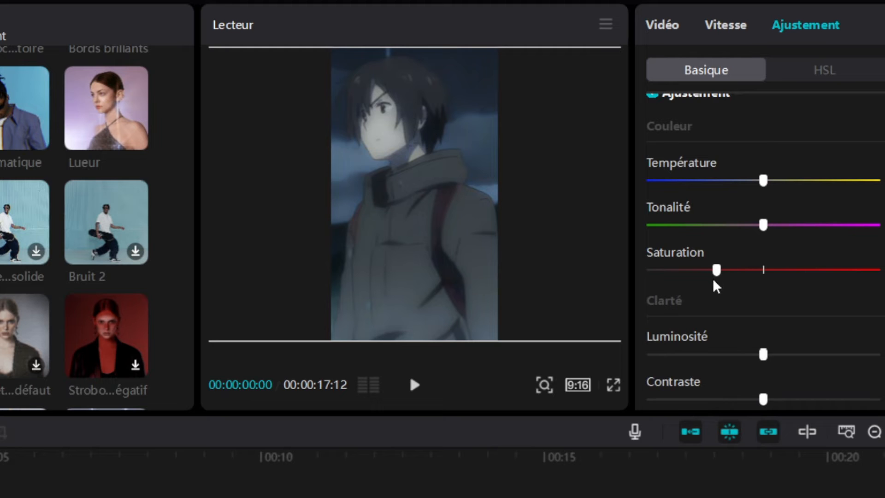
scroll(794, 306, "down", 2)
left_click_drag(764, 285, 716, 293)
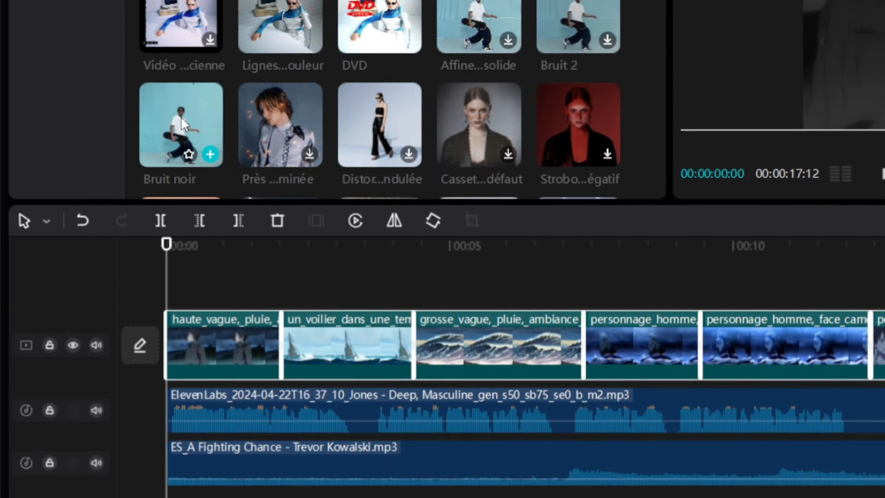
Add the "Bruit noir" effect above the video clips, extend it over the whole sequence and check the result.
left_click_drag(181, 236, 168, 401)
left_click_drag(135, 298, 135, 298)
left_click_drag(227, 342, 751, 340)
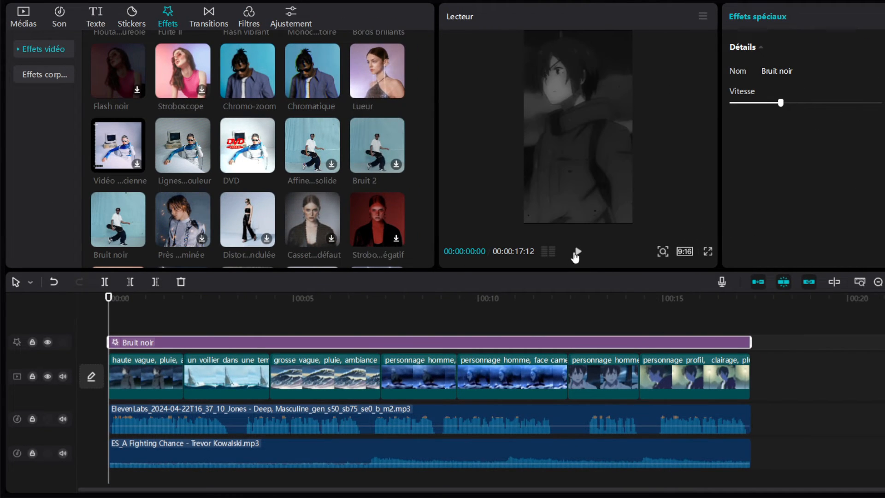
left_click_drag(108, 299, 308, 305)
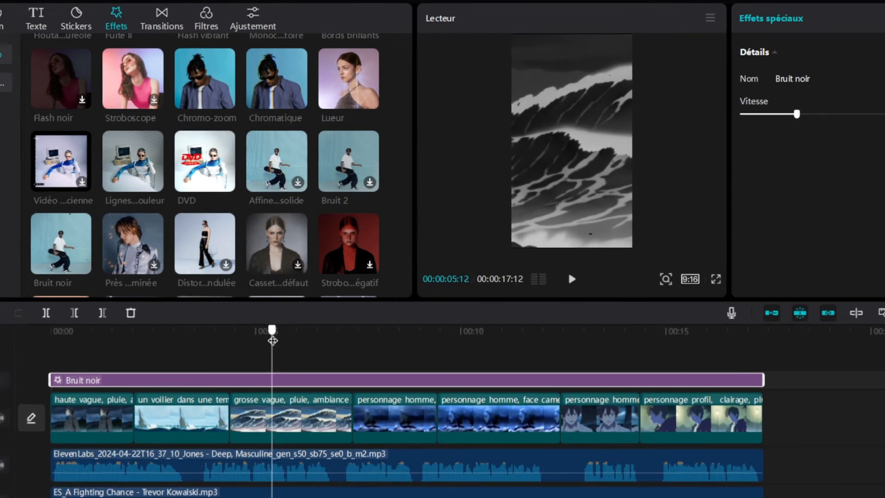
left_click_drag(272, 340, 569, 358)
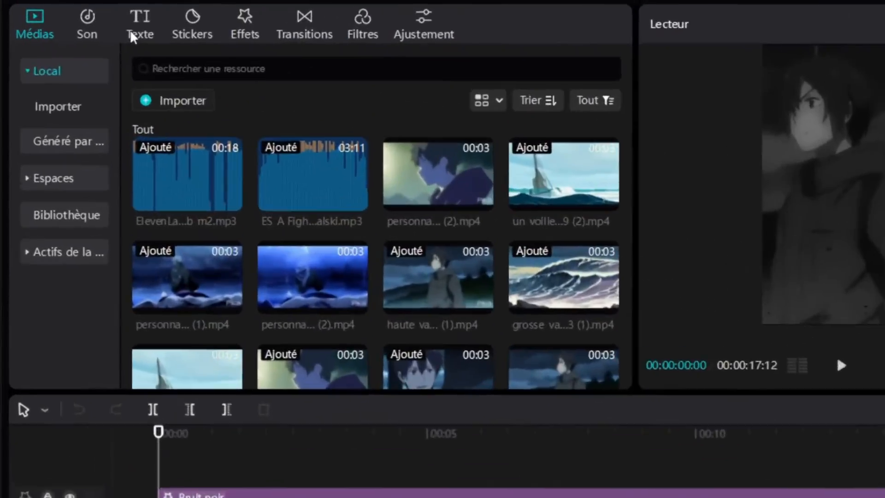
Generate automatic captions from the voice-over with the language set to Français.
left_click(138, 25)
left_click(82, 83)
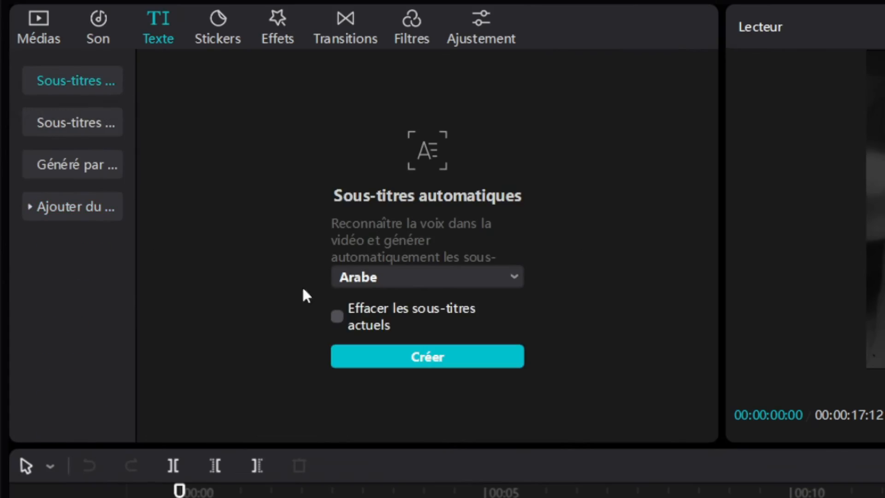
left_click(428, 277)
scroll(439, 400, "down", 2)
left_click(438, 408)
left_click(314, 263)
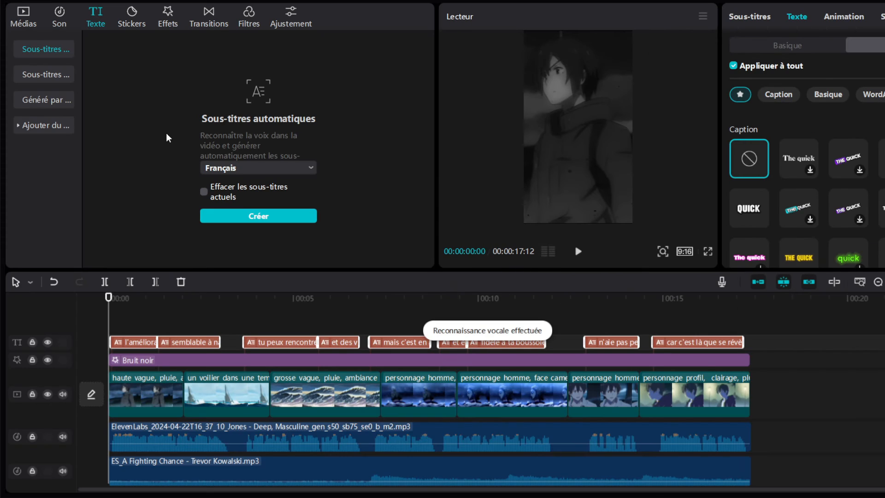
Move the captions just below the middle of the frame, apply the yellow lowercase "quick" caption style and check them in full screen.
left_click_drag(584, 158, 581, 170)
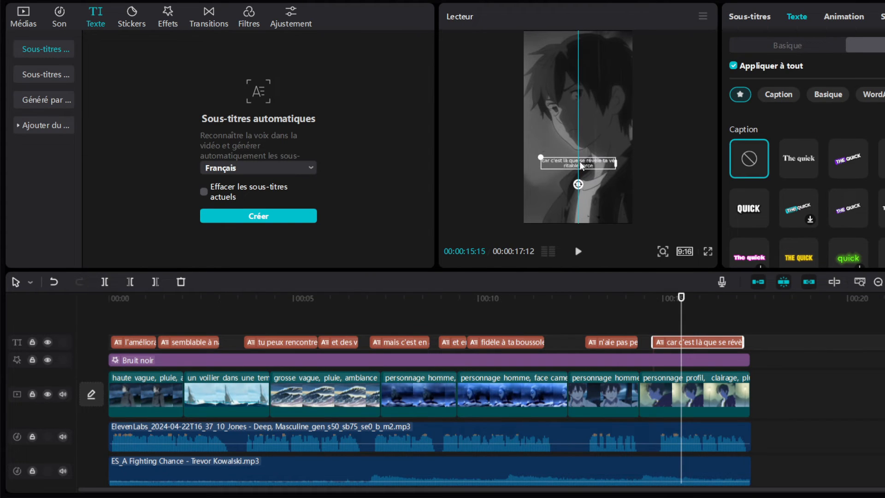
scroll(808, 249, "down", 5)
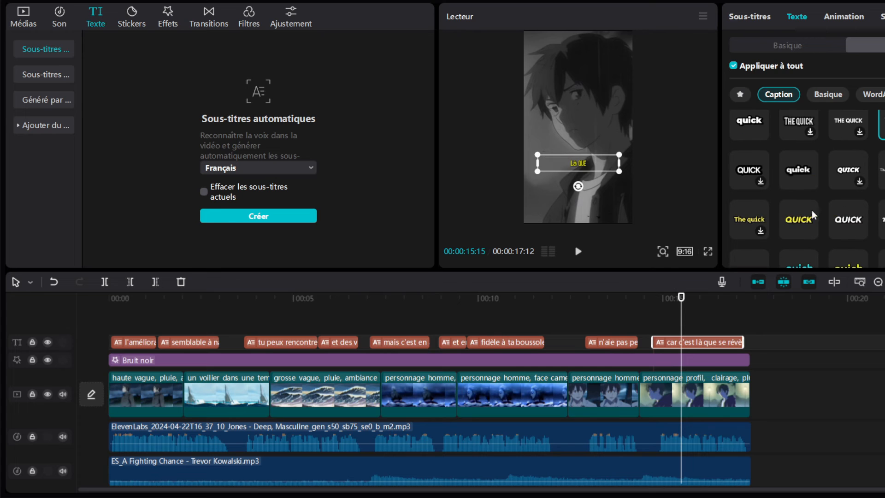
left_click(801, 220)
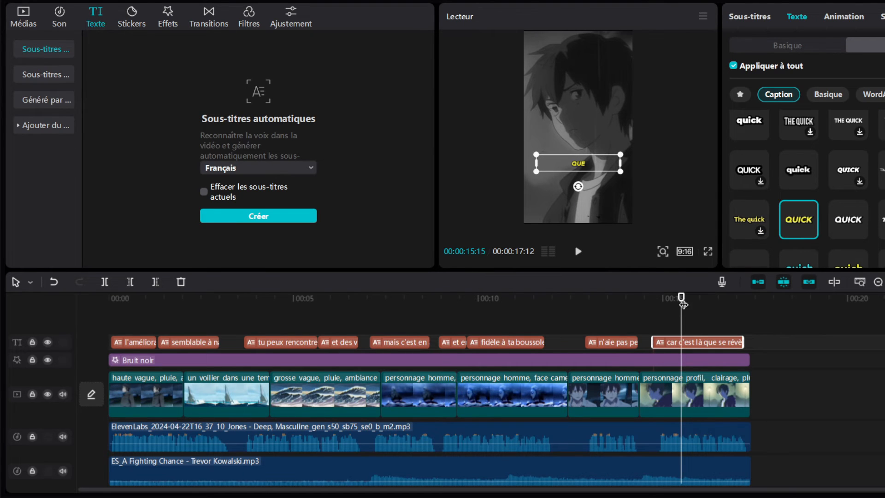
left_click_drag(683, 304, 120, 299)
scroll(833, 205, "down", 2)
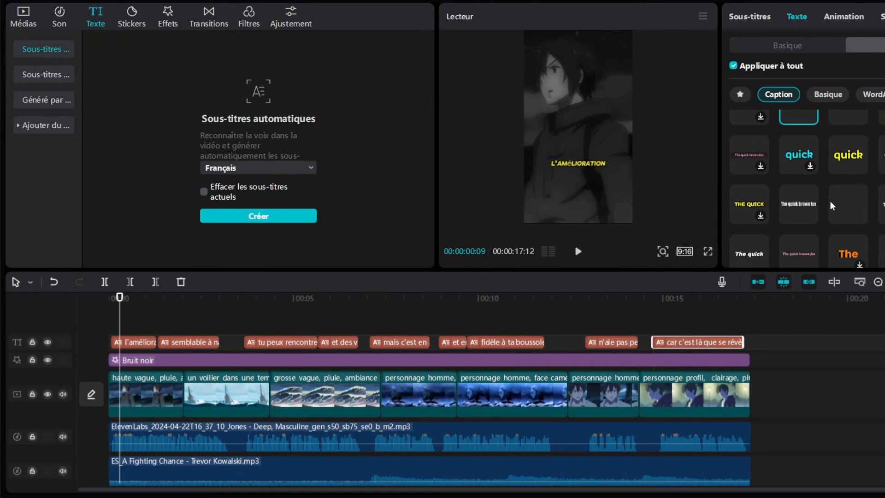
left_click(842, 161)
left_click(708, 251)
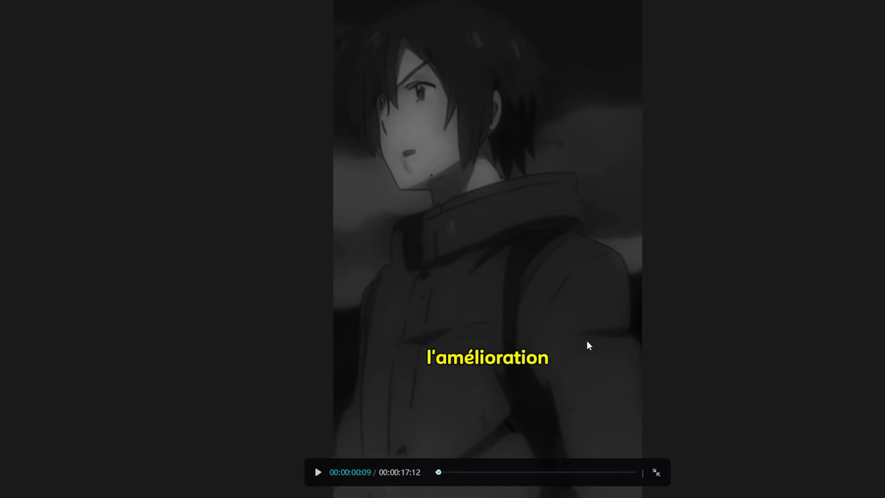
left_click(632, 493)
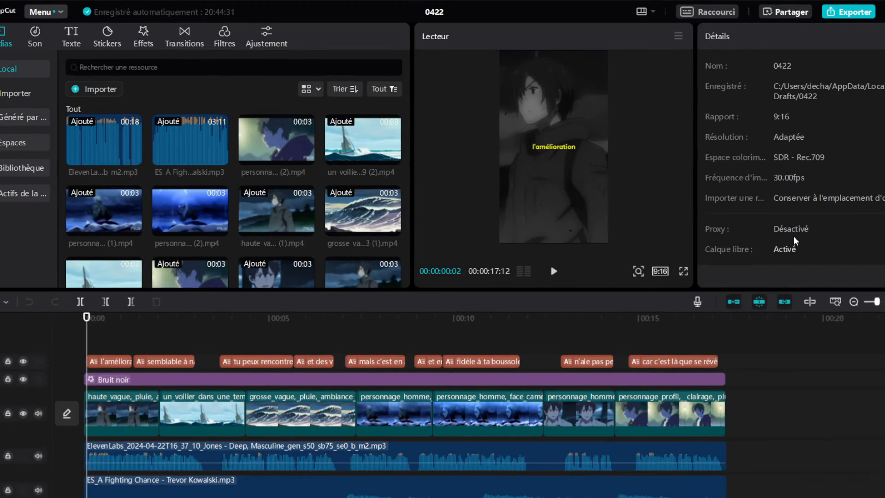
Export the finished video at 1080P and 30fps as an mp4 with the H.264 codec.
left_click(849, 10)
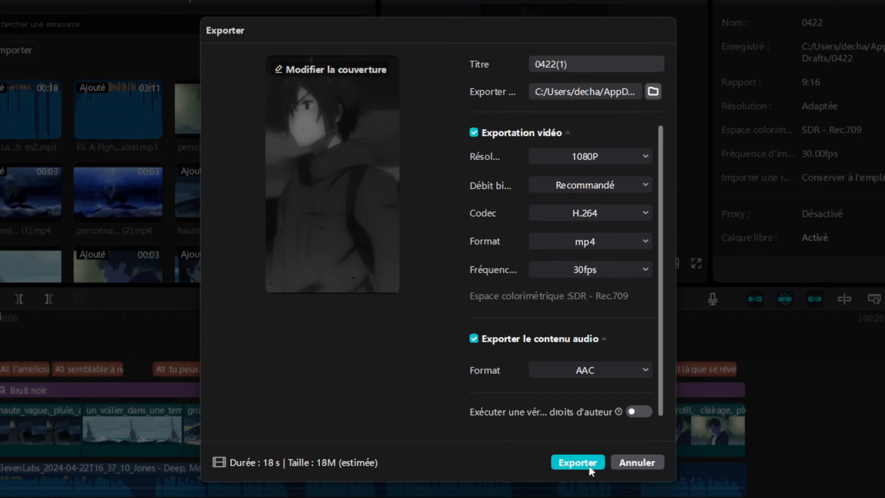
left_click(584, 463)
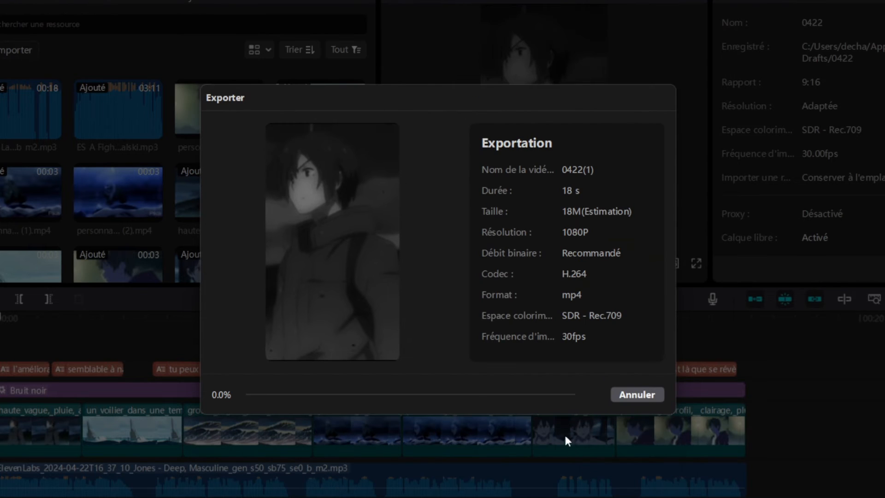